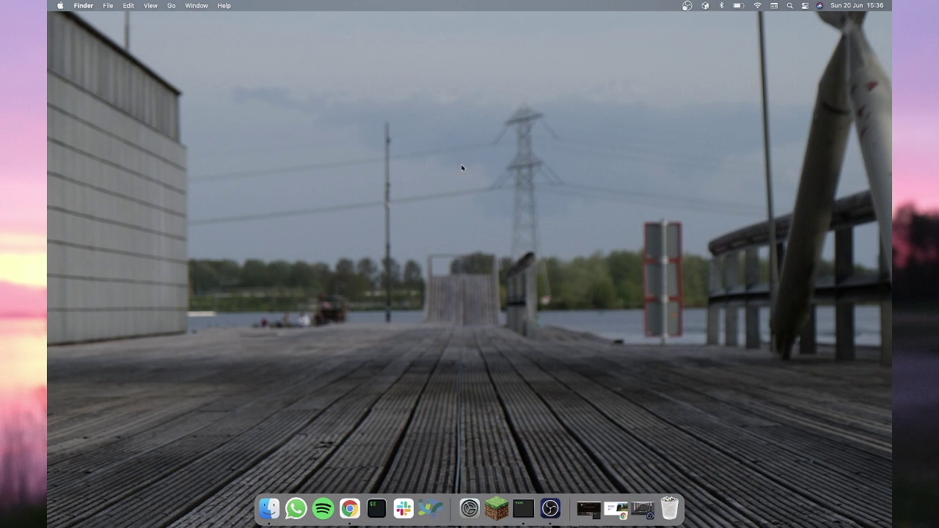
Join the Test Server, respawn, and accept the OpenAudioMc terms with /oa accept.
{"action": "left_click", "coordinate": [586, 509]}
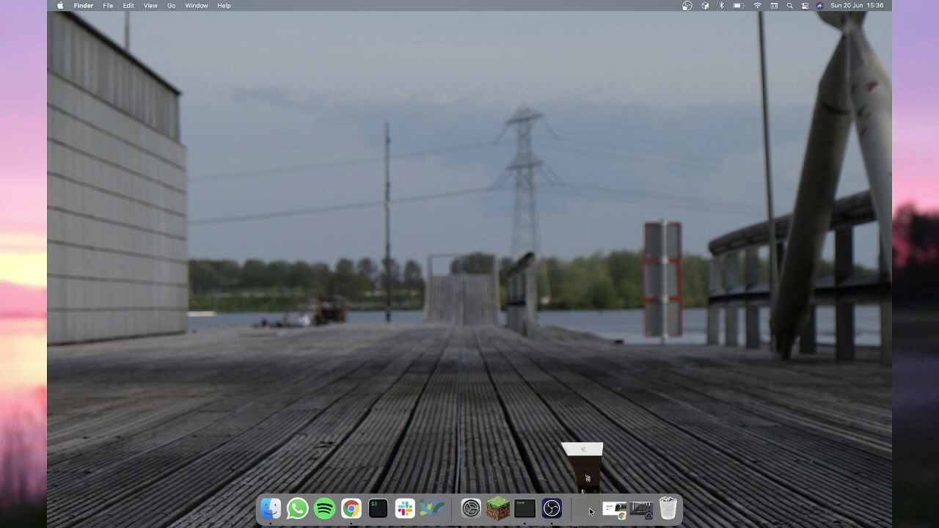
{"action": "double_click", "coordinate": [435, 204]}
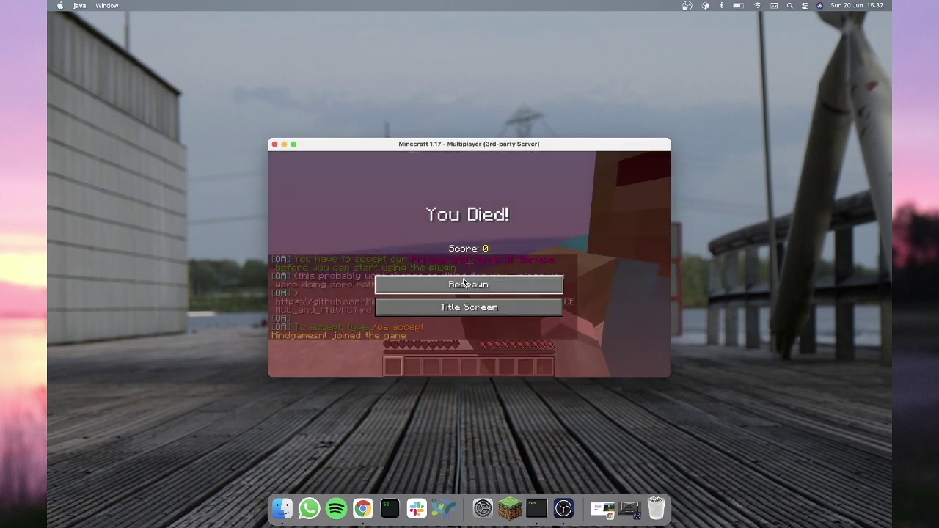
{"action": "left_click", "coordinate": [463, 284]}
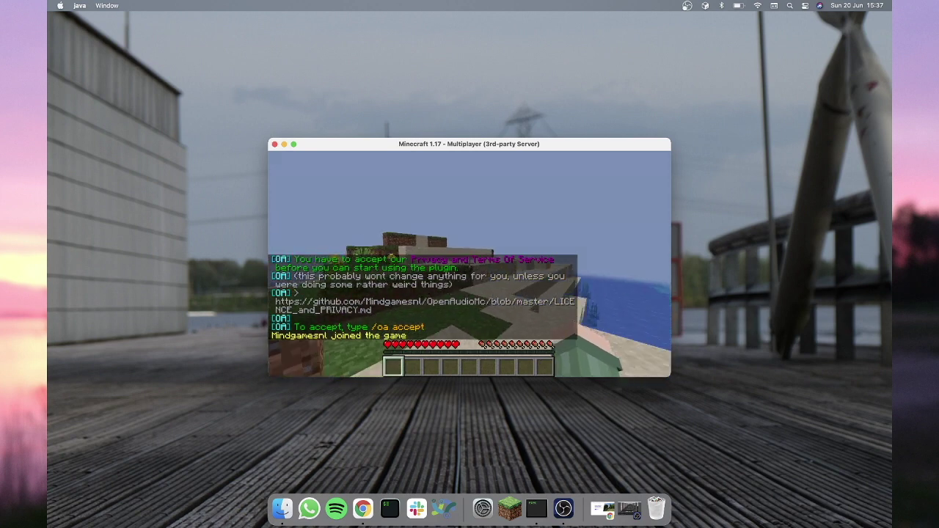
{"action": "key", "text": "t"}
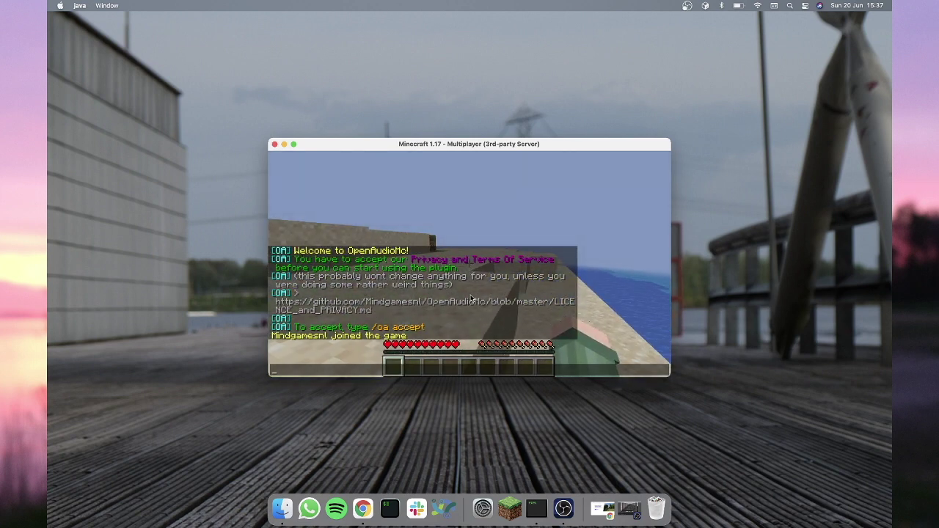
{"action": "type", "text": "/"}
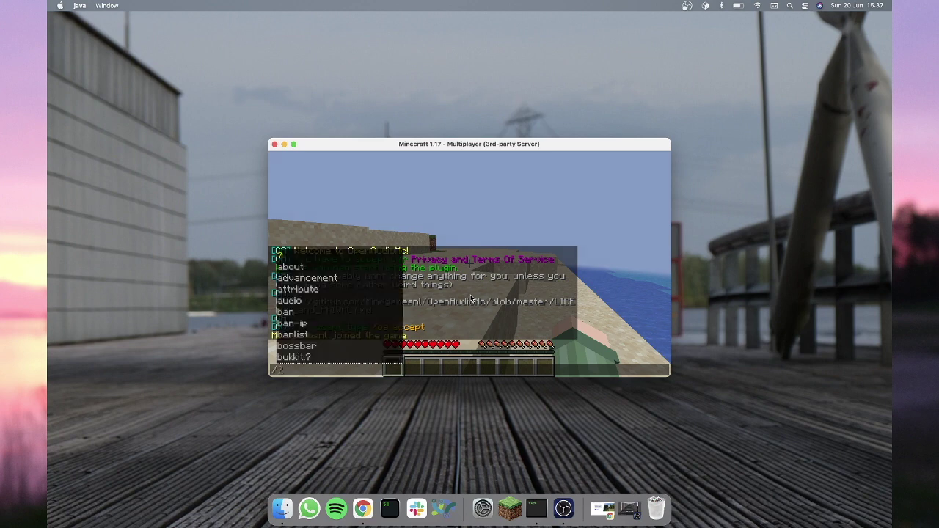
{"action": "type", "text": "oa acce"}
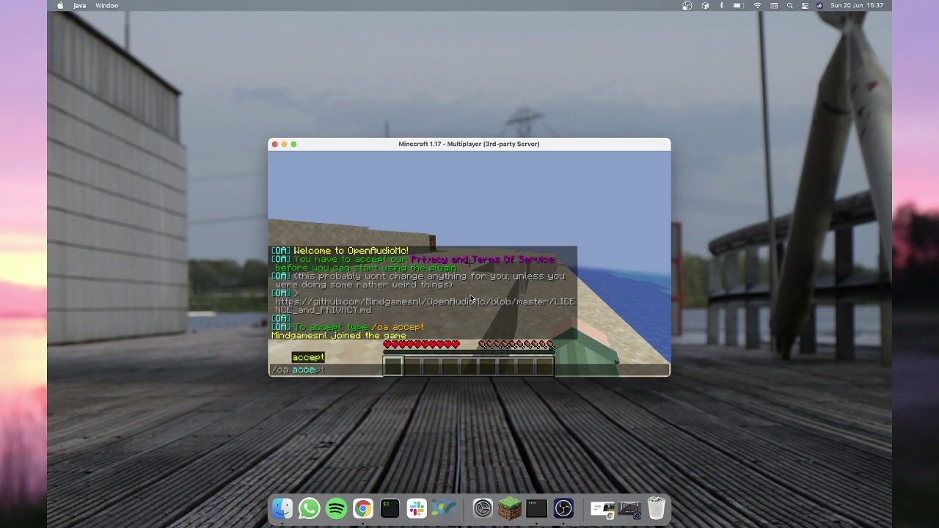
{"action": "type", "text": "pt"}
{"action": "key", "text": "Return"}
Switch the player to Creative Mode with /gamemode creative and review the chat history.
{"action": "key", "text": "t"}
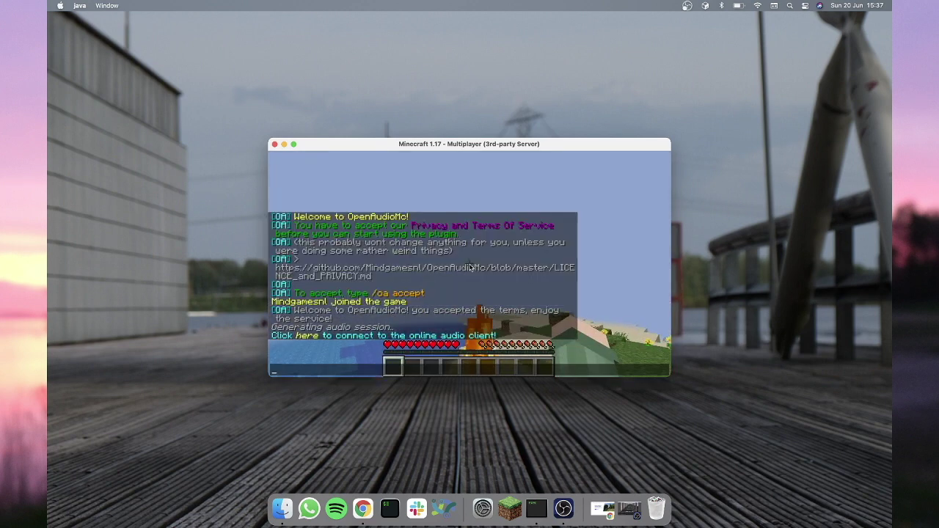
{"action": "type", "text": "/gamemode creative"}
{"action": "key", "text": "Return"}
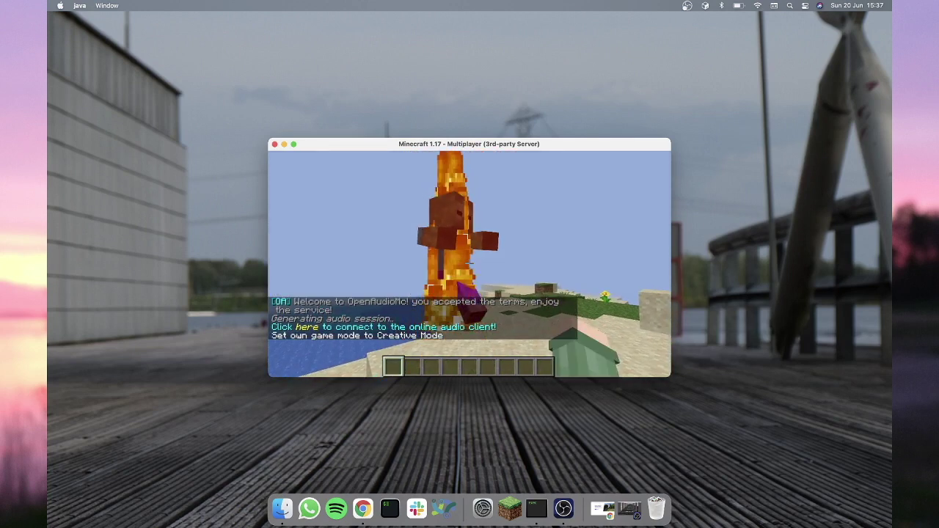
{"action": "key", "text": "t"}
{"action": "left_click", "coordinate": [608, 510]}
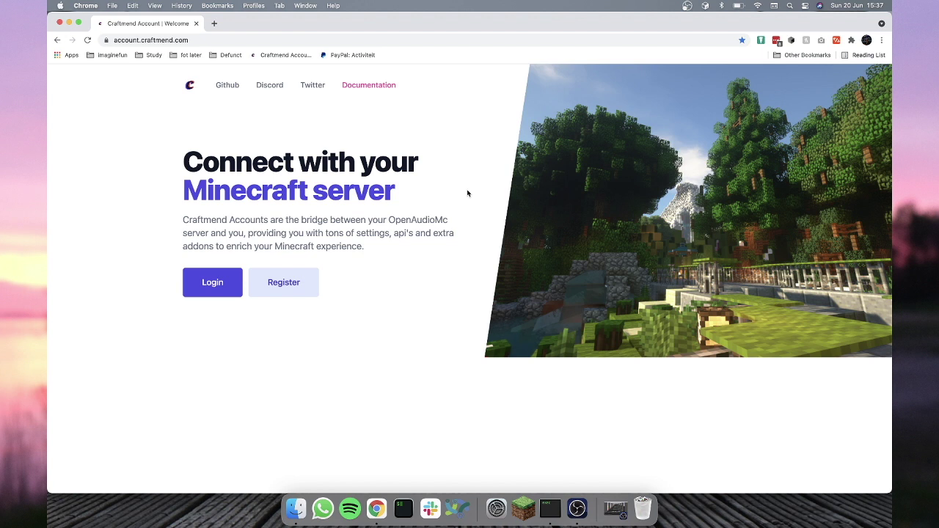
Log in to the Craftmend account with the account email and password to reach the home dashboard.
{"action": "left_click", "coordinate": [211, 283]}
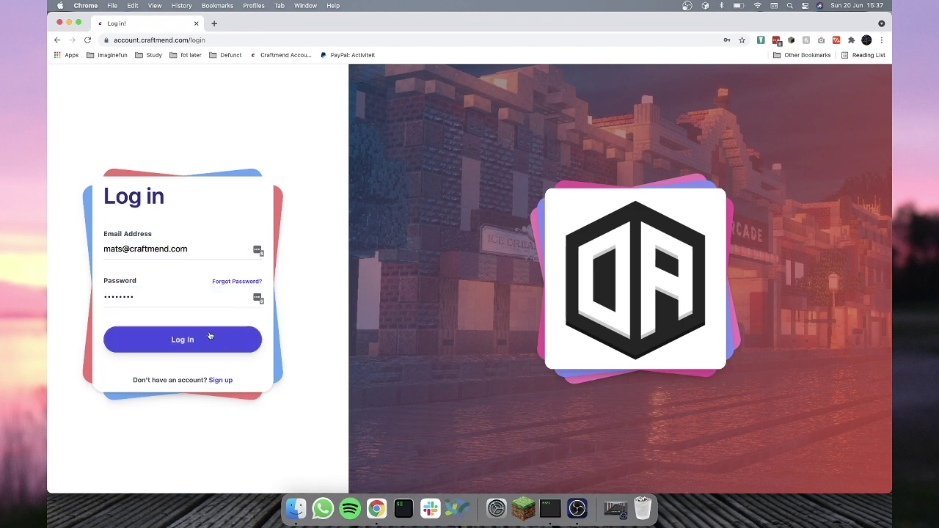
{"action": "left_click", "coordinate": [209, 337]}
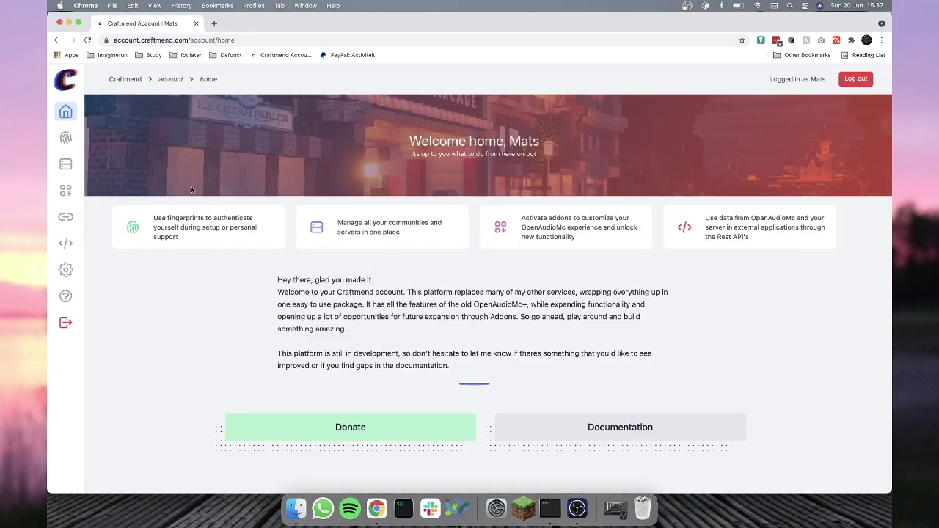
Maximise the browser, confirm the servers page lists no OpenAudioMc servers, and go to Personal fingerprints.
{"action": "left_click_drag", "start_coordinate": [255, 26], "coordinate": [322, 69]}
{"action": "double_click", "coordinate": [322, 68]}
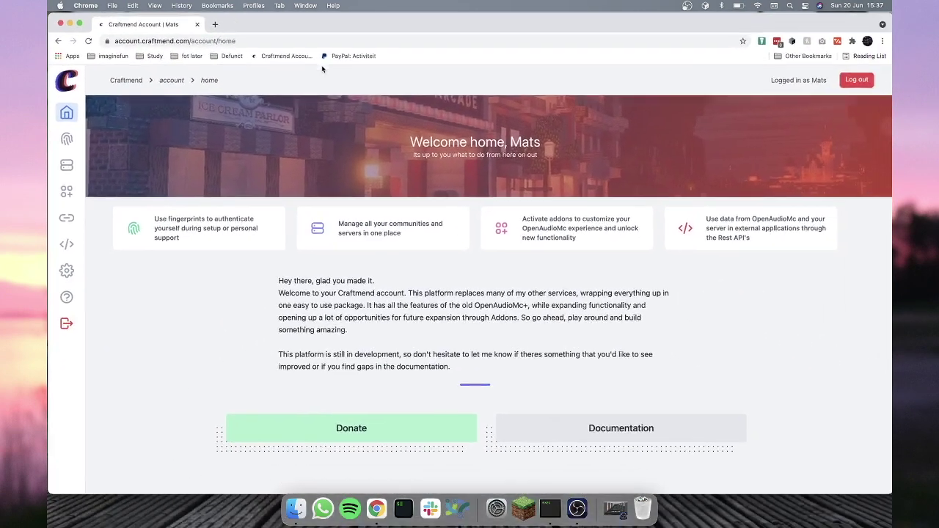
{"action": "left_click", "coordinate": [62, 166]}
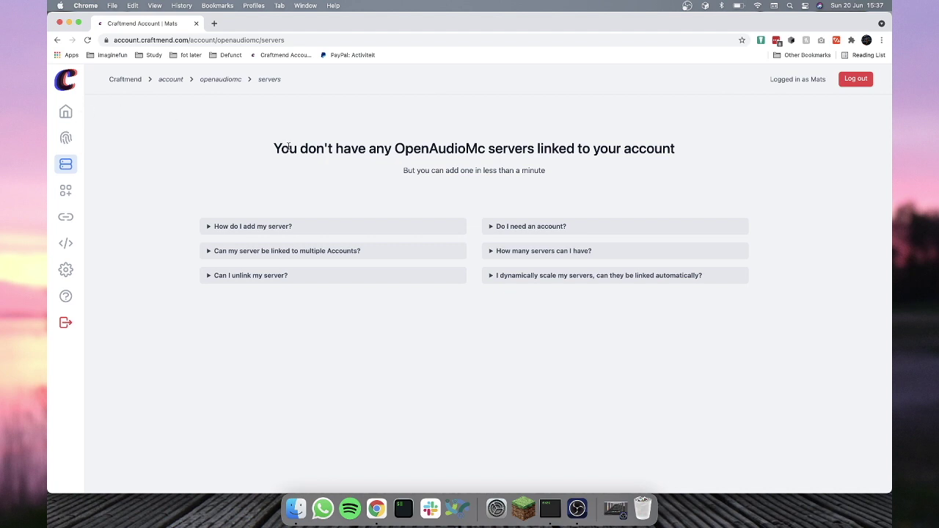
{"action": "left_click", "coordinate": [66, 138]}
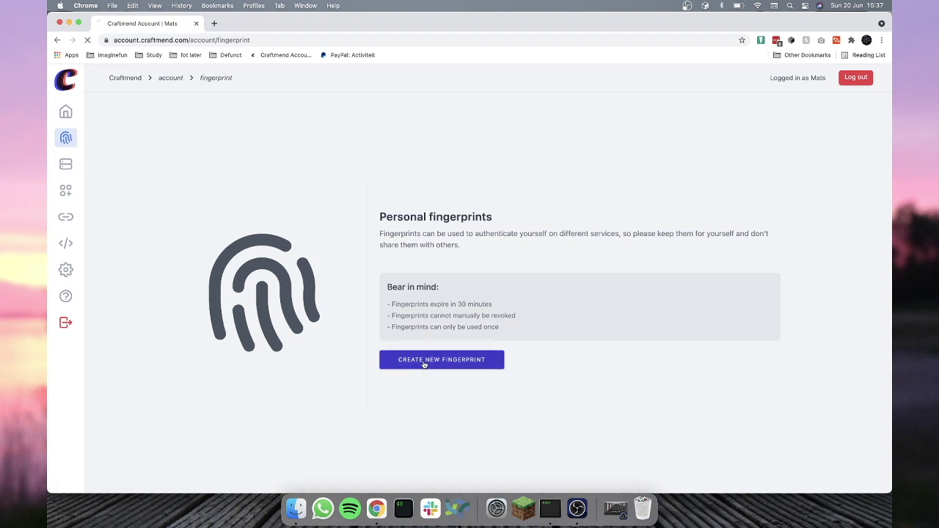
Select the entire newly generated fingerprint code so it can be copied.
{"action": "left_click_drag", "start_coordinate": [388, 331], "coordinate": [696, 332]}
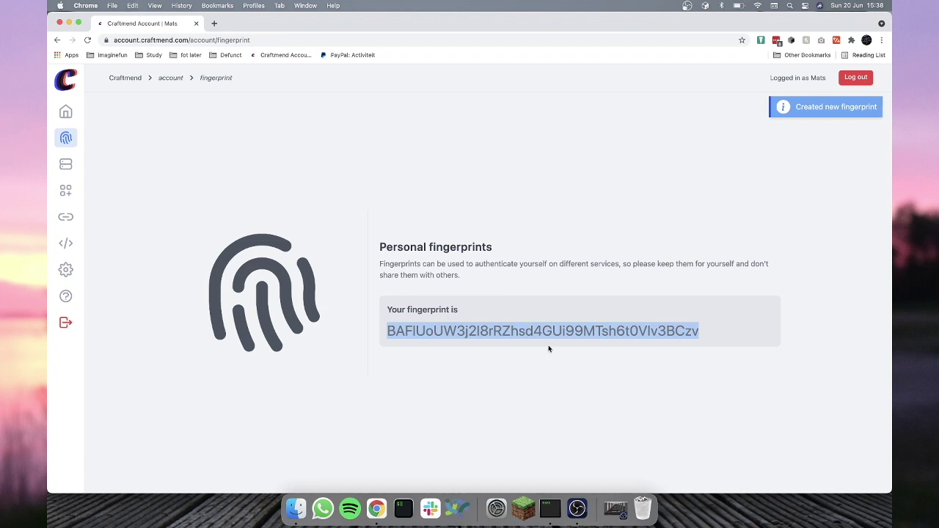
Run /oa link with the pasted fingerprint in Minecraft chat and check the link confirmation.
{"action": "left_click", "coordinate": [616, 509]}
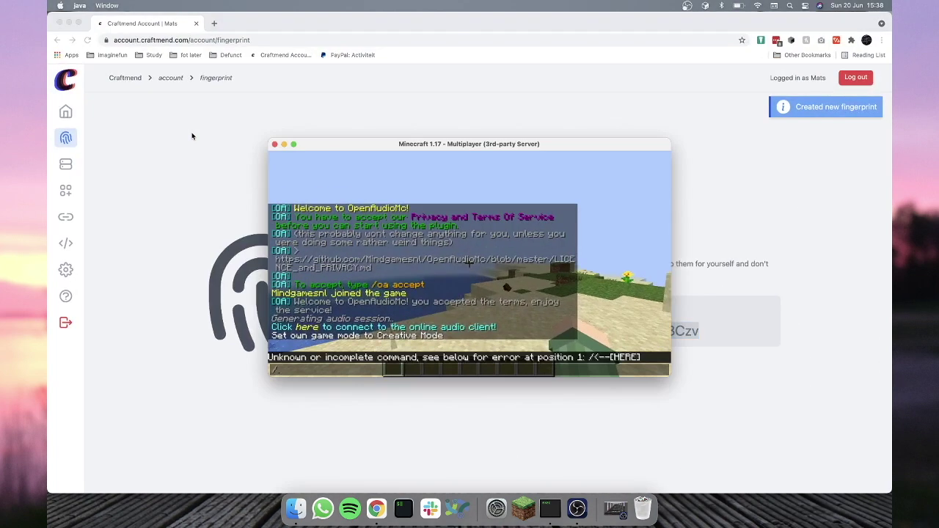
{"action": "type", "text": "a link"}
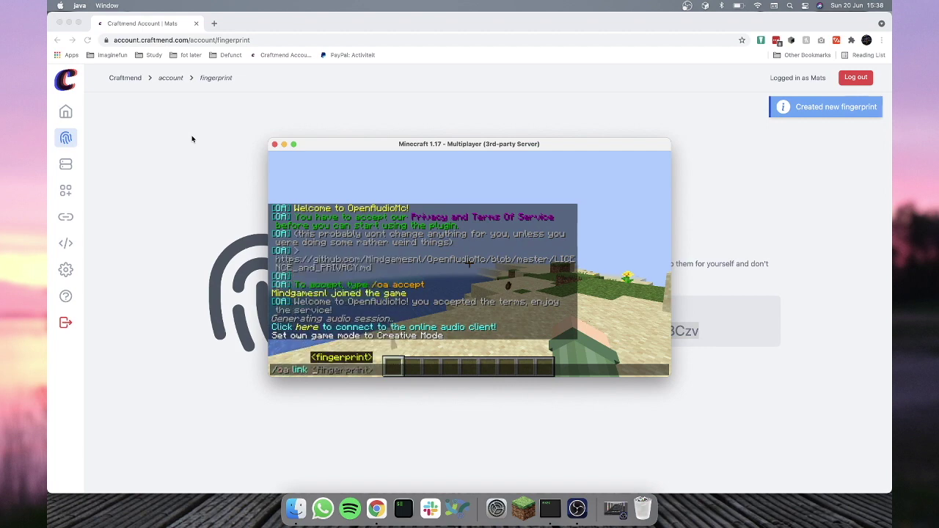
{"action": "type", "text": "BAFWoUW3j2I8mRZHsd40UI99MTsh6t0VIv3BCzv"}
{"action": "left_click_drag", "start_coordinate": [536, 144], "coordinate": [607, 88]}
{"action": "key", "text": "Return"}
{"action": "key", "text": "t"}
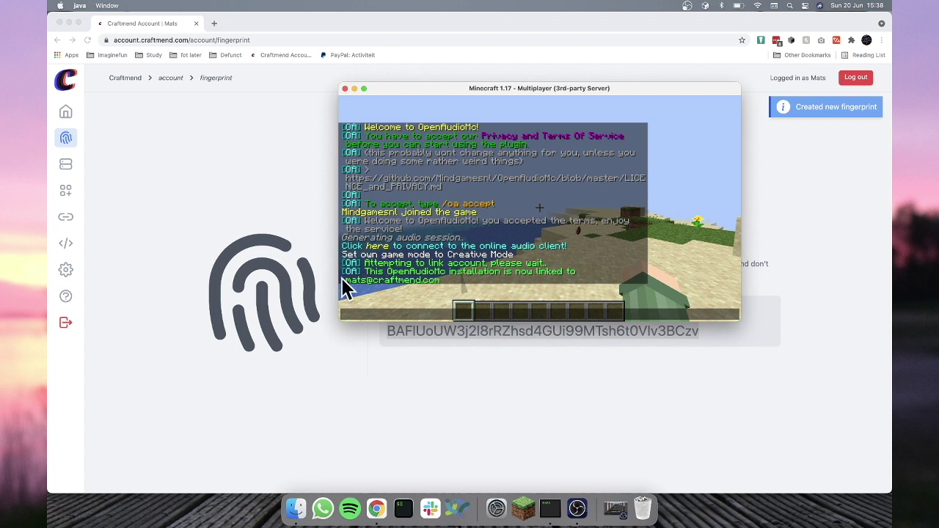
{"action": "left_click", "coordinate": [234, 186]}
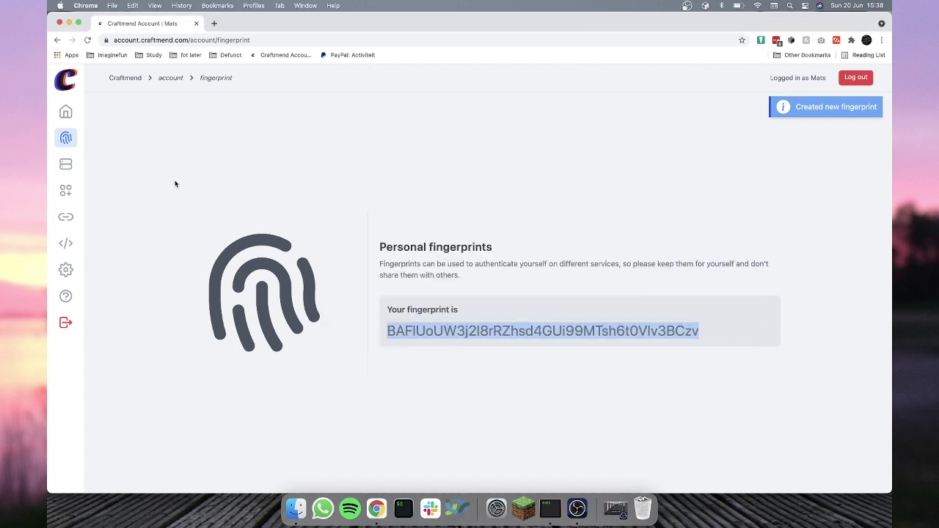
Rename the OpenAudioMc server to 'Youtube Demo'.
{"action": "left_click", "coordinate": [65, 165]}
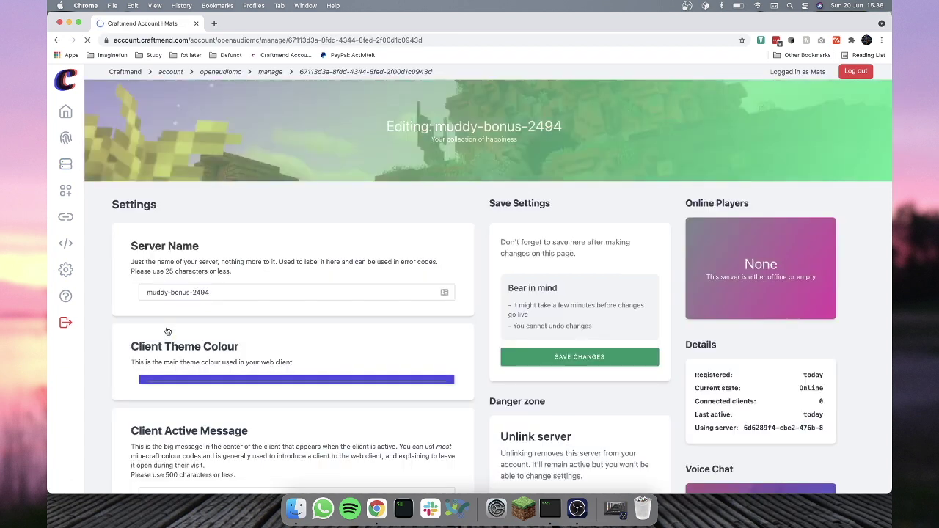
{"action": "triple_click", "coordinate": [216, 294]}
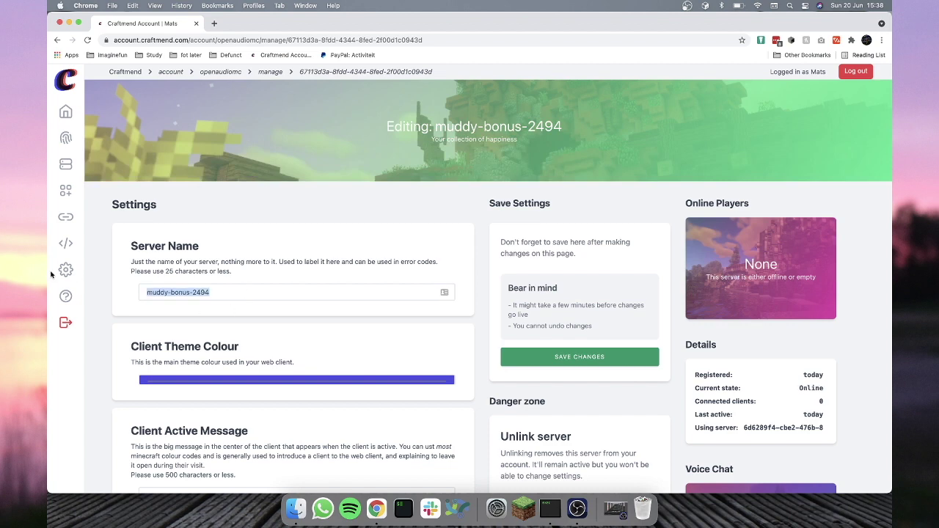
{"action": "type", "text": "Youtube Demo"}
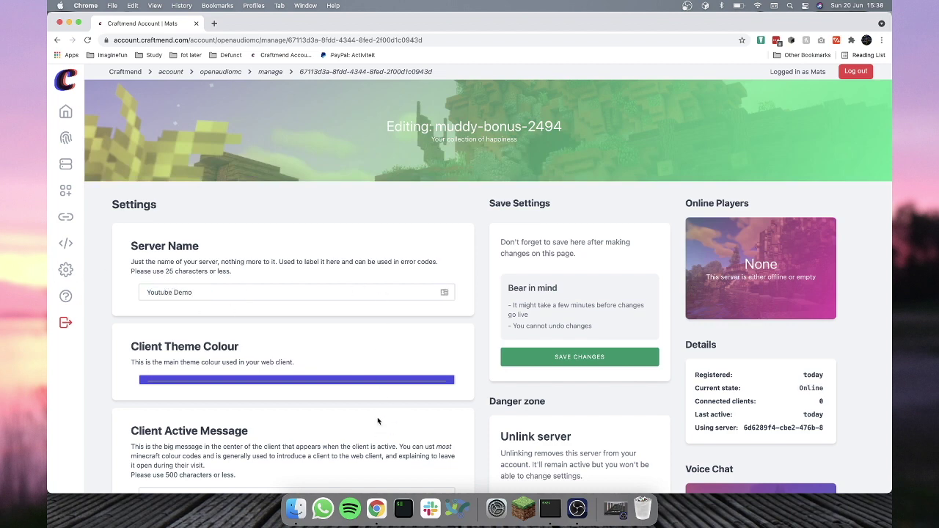
{"action": "scroll", "coordinate": [377, 416], "scroll_direction": "down", "scroll_amount": 15}
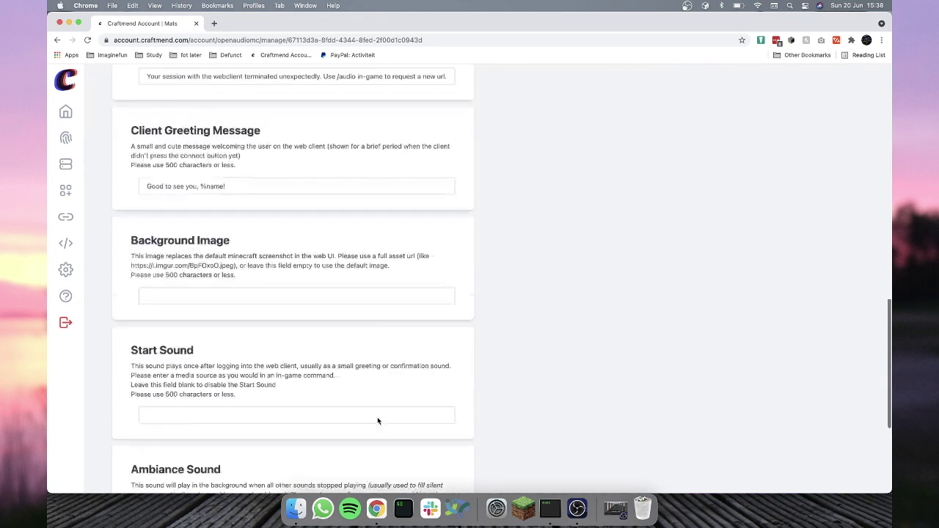
{"action": "scroll", "coordinate": [352, 404], "scroll_direction": "up", "scroll_amount": 15}
Set the server's theme colour to a vivid pink and save the settings.
{"action": "left_click", "coordinate": [322, 383]}
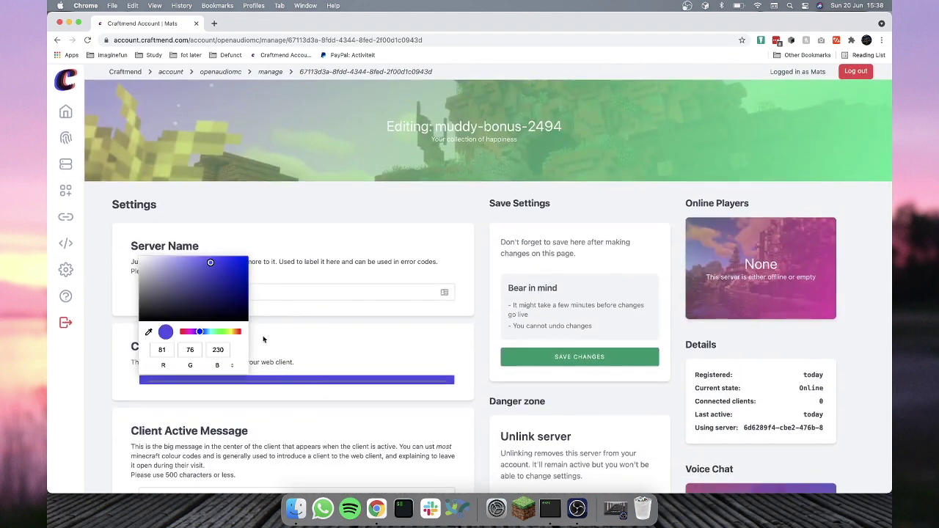
{"action": "left_click", "coordinate": [186, 333]}
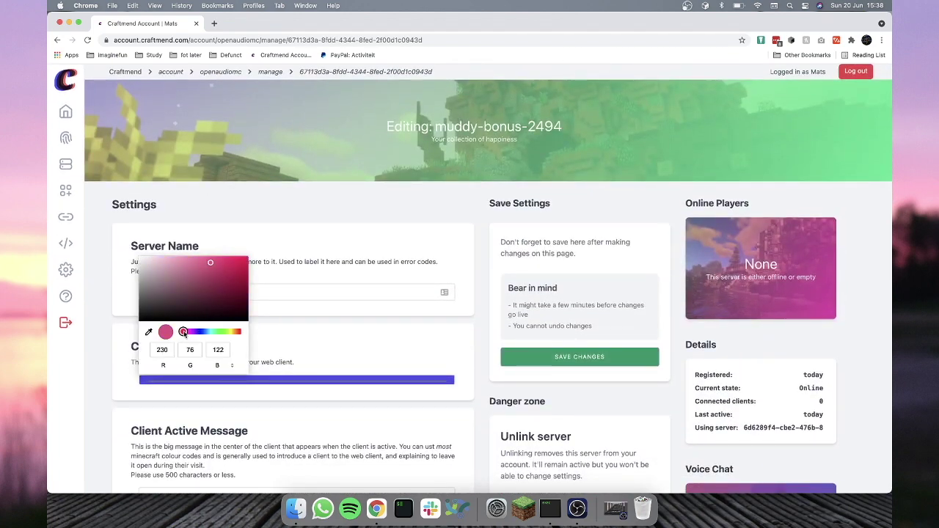
{"action": "left_click", "coordinate": [239, 262]}
{"action": "left_click", "coordinate": [314, 225]}
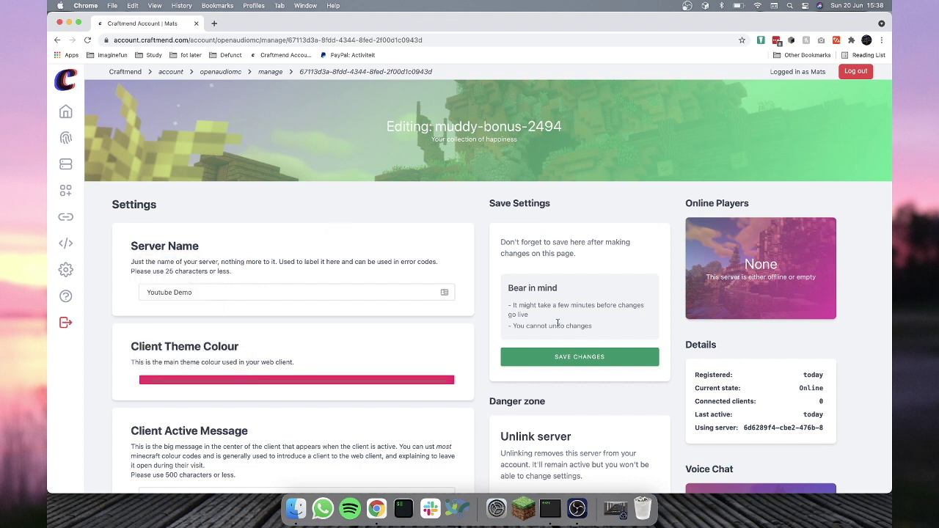
{"action": "left_click", "coordinate": [578, 356]}
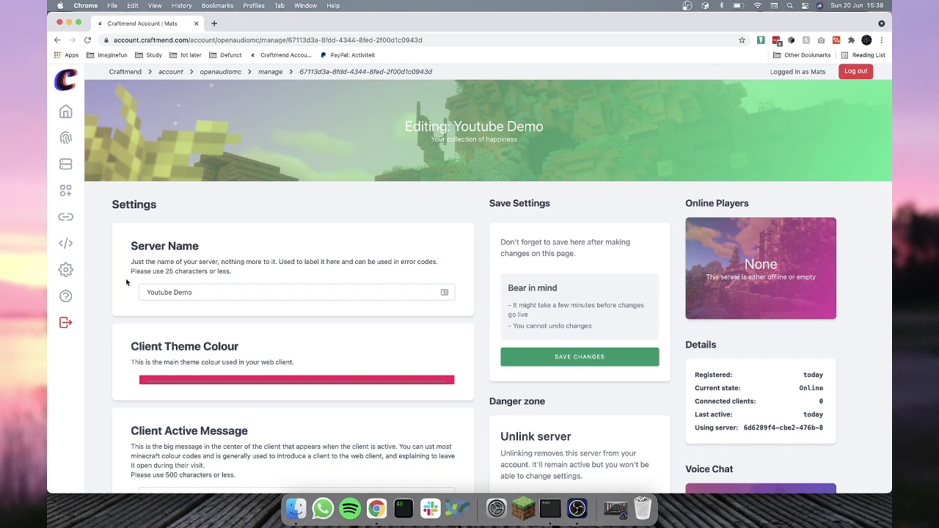
{"action": "left_click", "coordinate": [66, 191]}
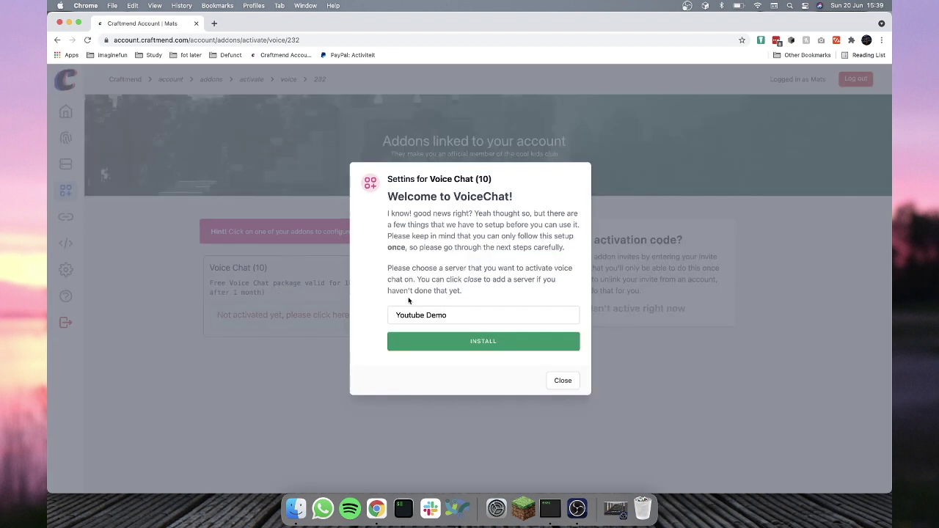
Choose Youtube Demo as the target server, install Voice Chat, and close the setup dialog.
{"action": "left_click", "coordinate": [455, 315]}
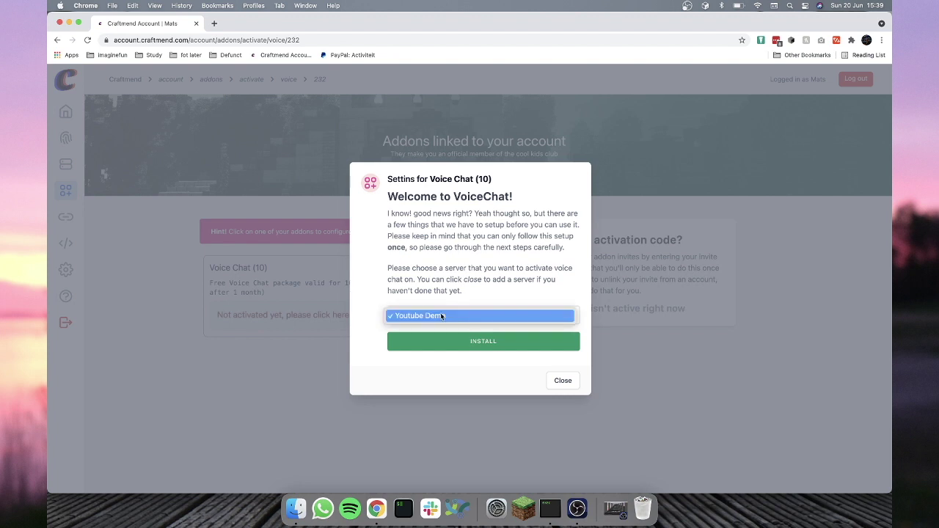
{"action": "left_click", "coordinate": [448, 316]}
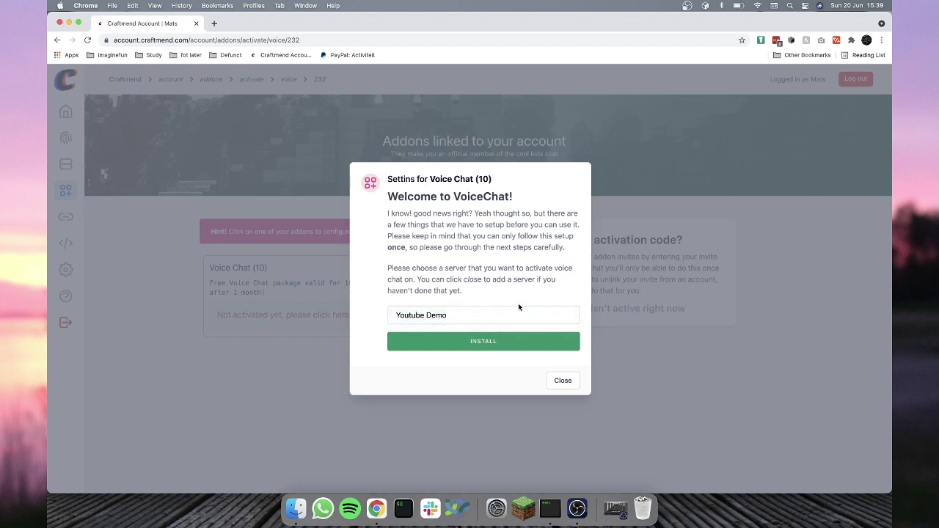
{"action": "left_click", "coordinate": [443, 341]}
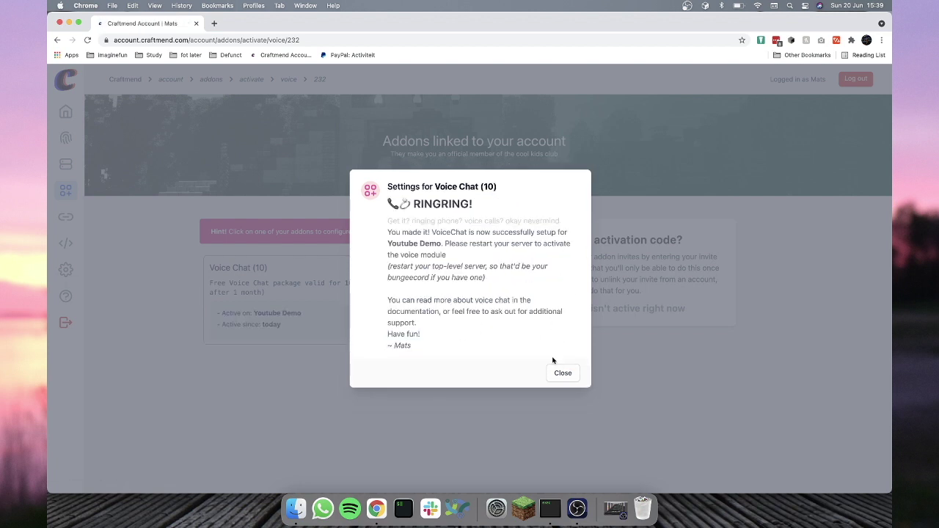
{"action": "left_click", "coordinate": [563, 373]}
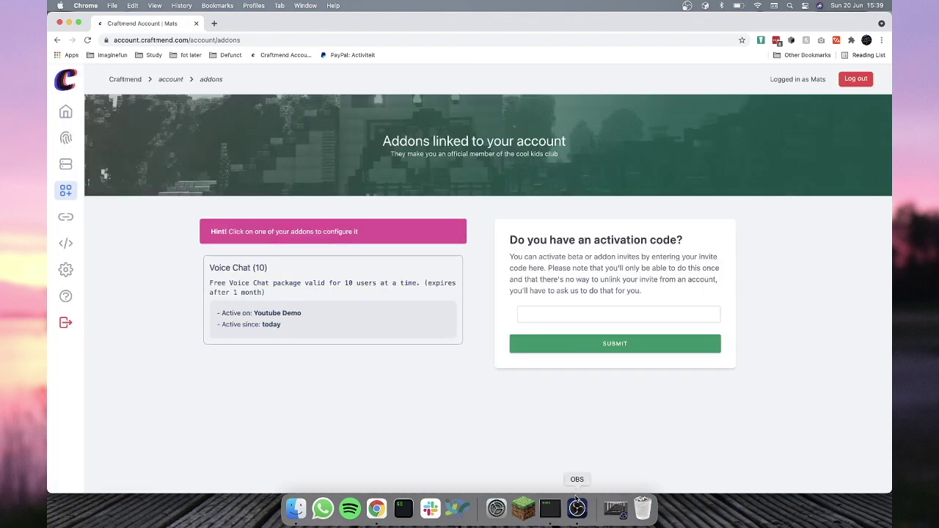
Shut down the server with /stop and rejoin the Test Server.
{"action": "left_click", "coordinate": [550, 507]}
{"action": "type", "text": "/"}
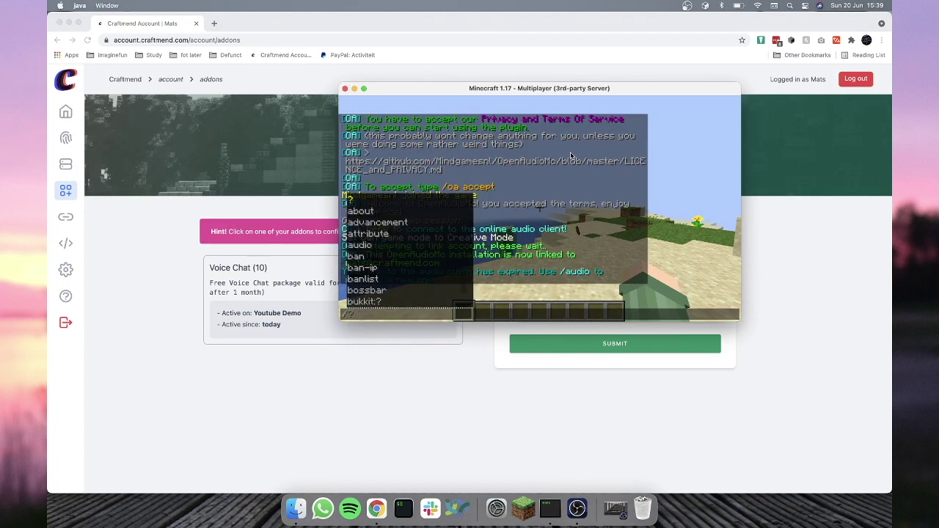
{"action": "type", "text": "stop"}
{"action": "key", "text": "Return"}
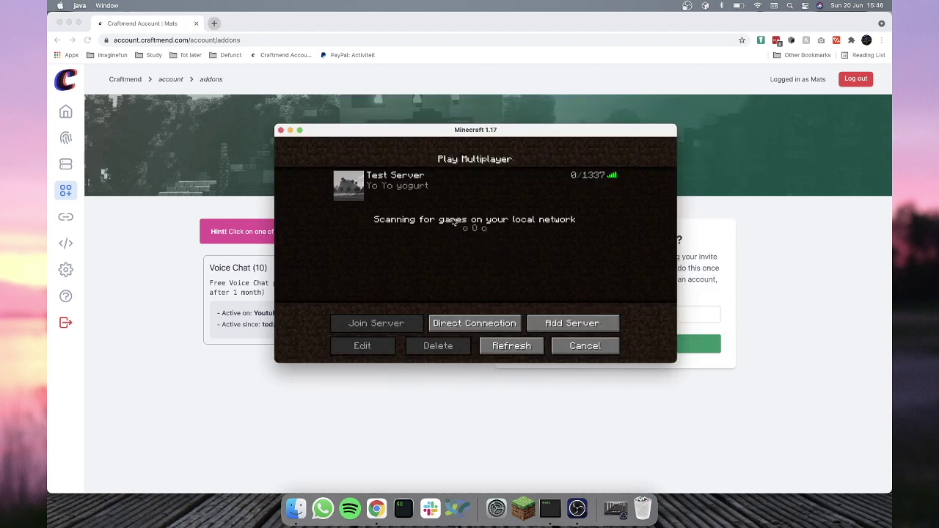
{"action": "mouse_move", "coordinate": [409, 192]}
{"action": "left_click", "coordinate": [443, 181]}
{"action": "left_click", "coordinate": [453, 189]}
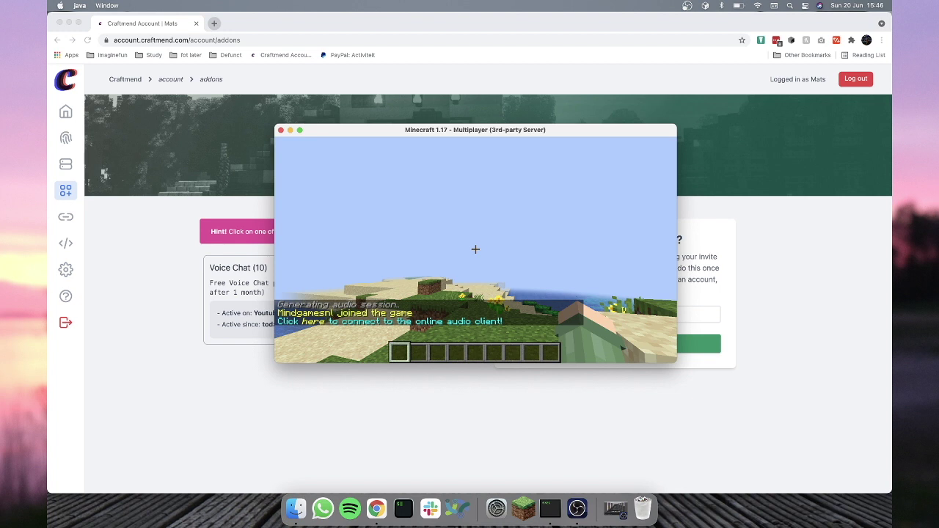
Type the /voicechat command in chat and follow the link to the online audio client.
{"action": "key", "text": "t"}
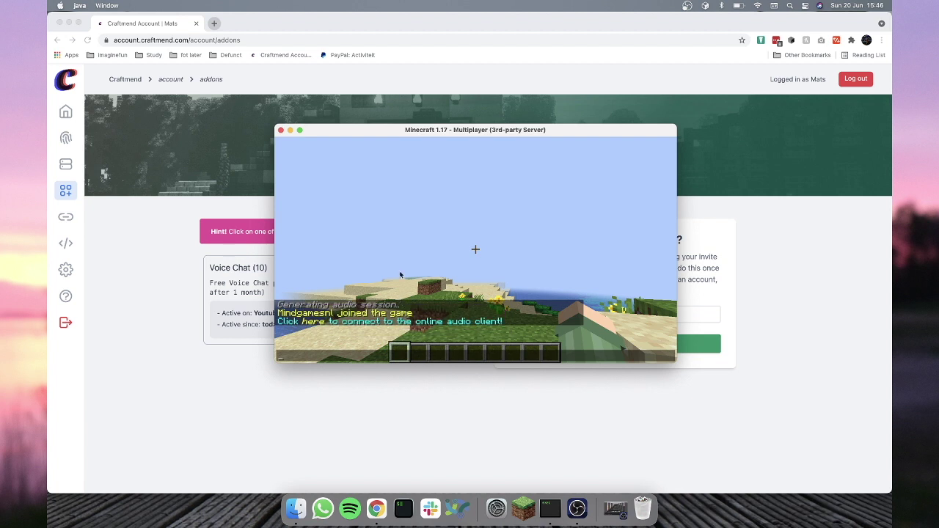
{"action": "key", "text": "slash"}
{"action": "key", "text": "Escape"}
{"action": "key", "text": "slash"}
{"action": "type", "text": "voicechatt"}
{"action": "left_click", "coordinate": [438, 318]}
Confirm opening the audio client site, connect, and enable voice chat with microphone access.
{"action": "left_click", "coordinate": [442, 275]}
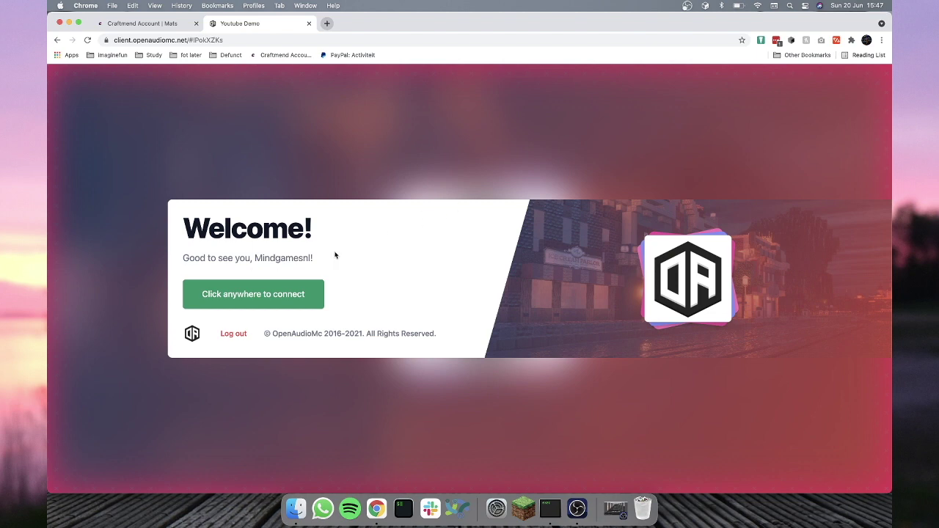
{"action": "left_click", "coordinate": [228, 284]}
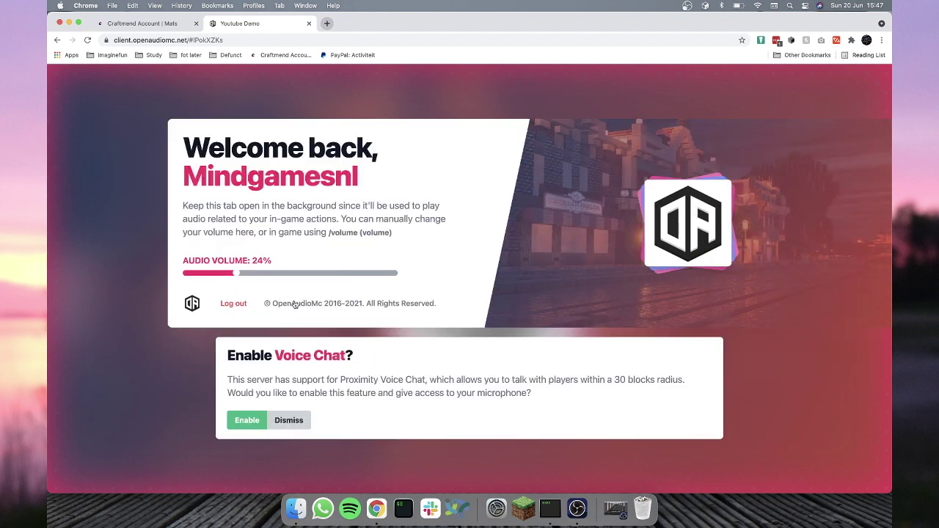
{"action": "left_click", "coordinate": [242, 421]}
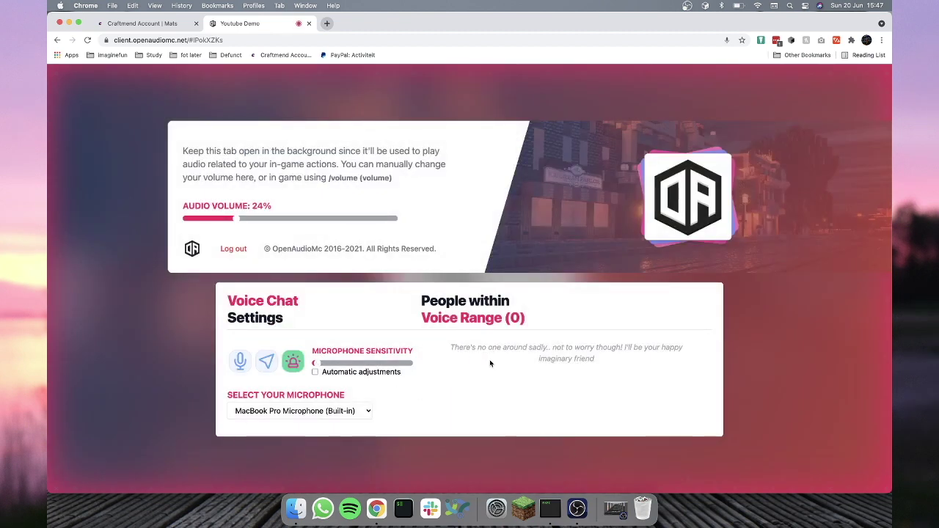
{"action": "left_click", "coordinate": [339, 412]}
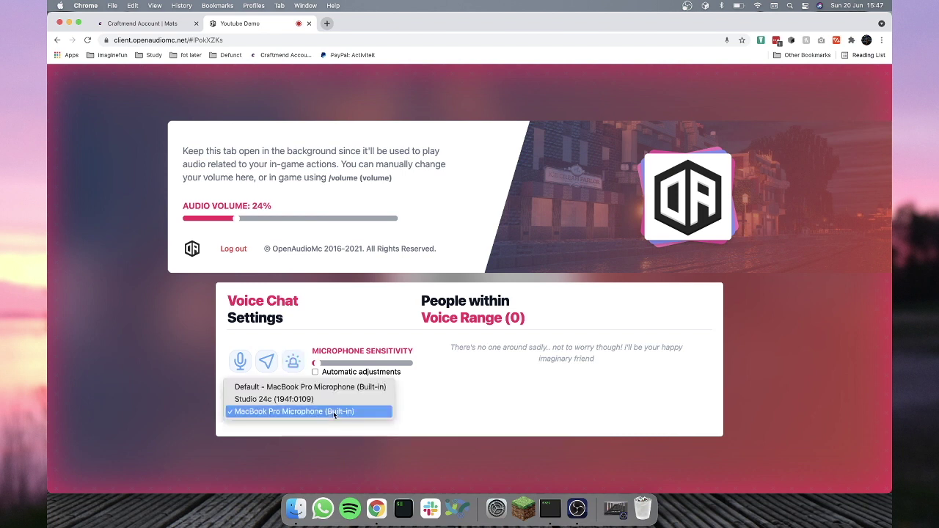
{"action": "left_click", "coordinate": [507, 435]}
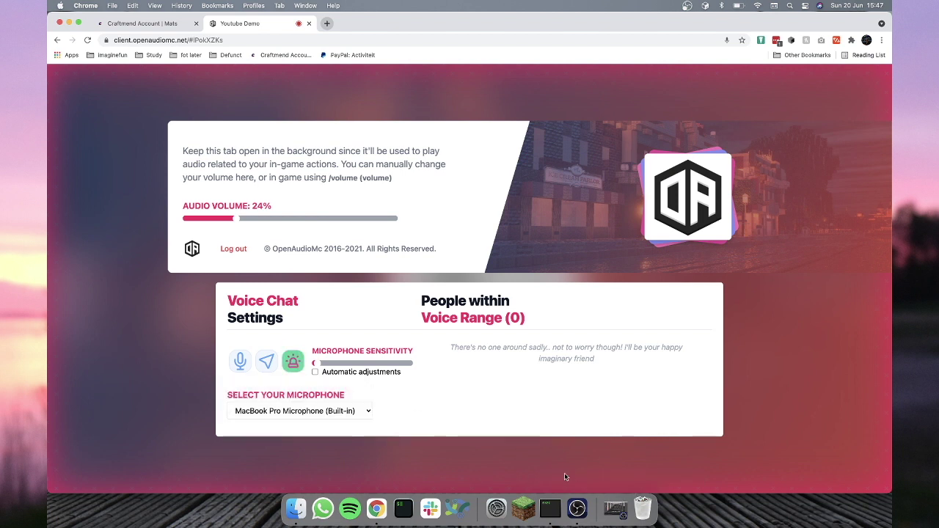
{"action": "key", "text": "ctrl+Up"}
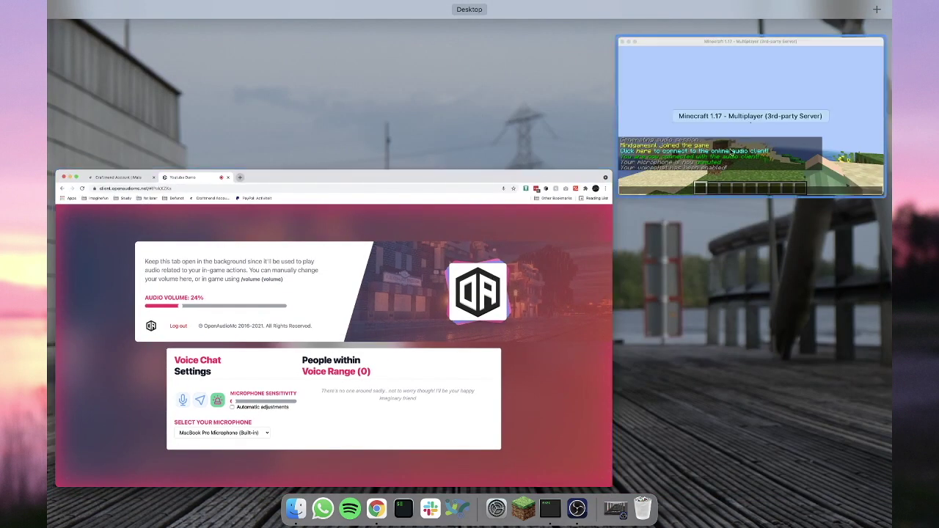
Bring Minecraft to the front and toggle the microphone with the /vm command.
{"action": "left_click", "coordinate": [638, 123]}
{"action": "left_click_drag", "start_coordinate": [486, 133], "coordinate": [548, 86]}
{"action": "key", "text": "slash"}
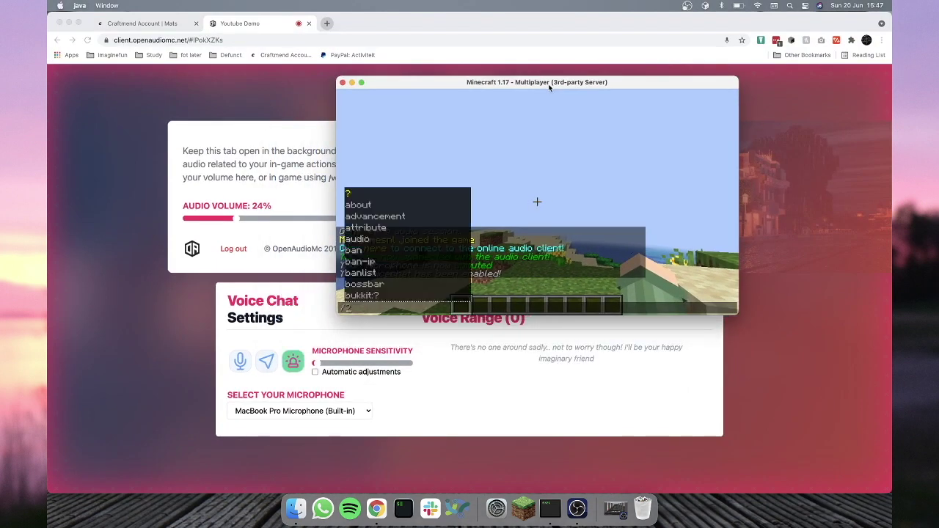
{"action": "key", "text": "Escape"}
{"action": "key", "text": "slash"}
{"action": "type", "text": "vm"}
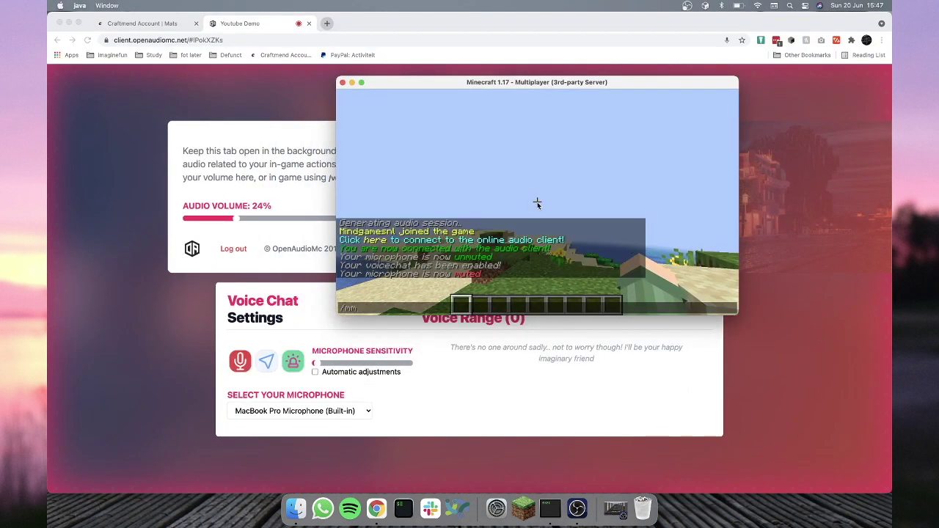
{"action": "key", "text": "Return"}
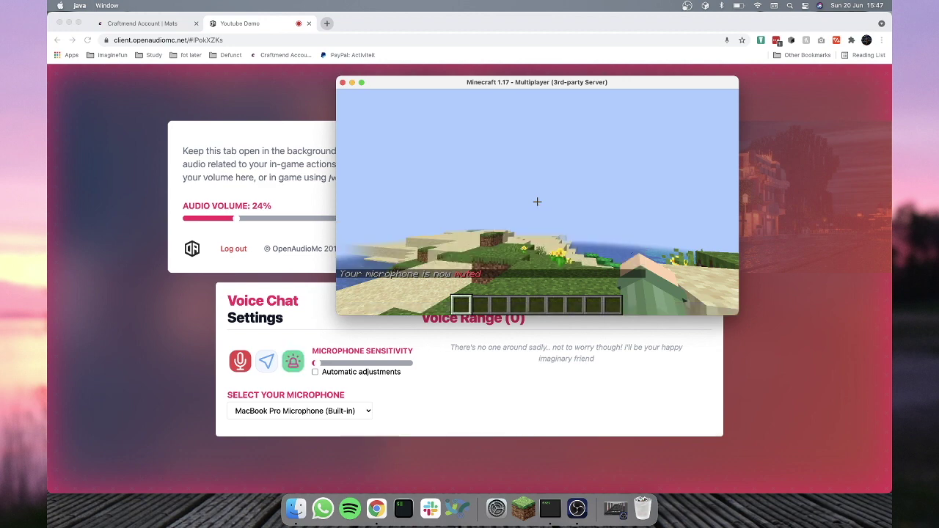
Review the chat's mute messages, then switch to third-person view with F5.
{"action": "mouse_move", "coordinate": [537, 202]}
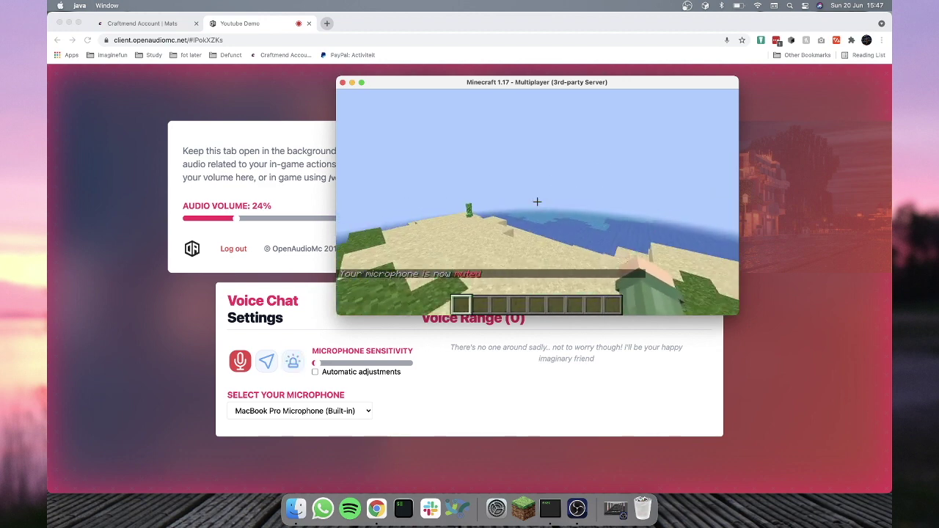
{"action": "key", "text": "t"}
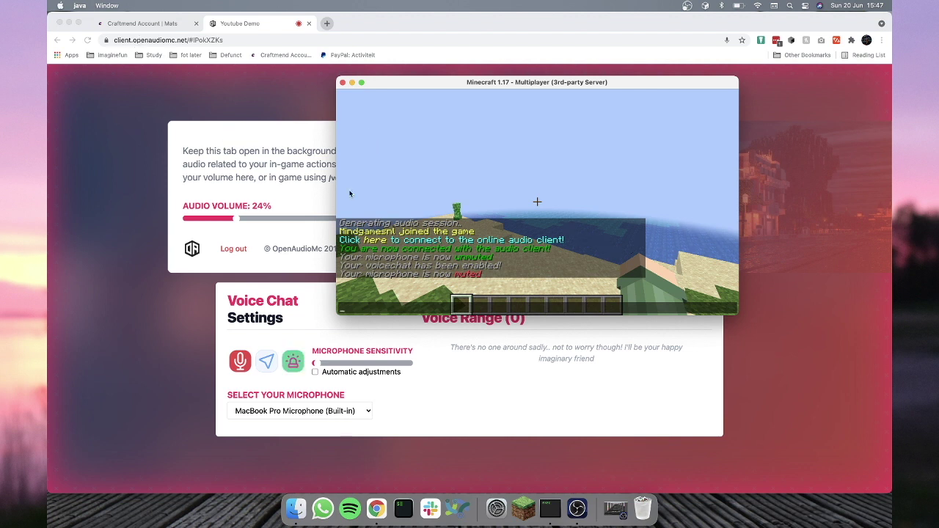
{"action": "key", "text": "Escape"}
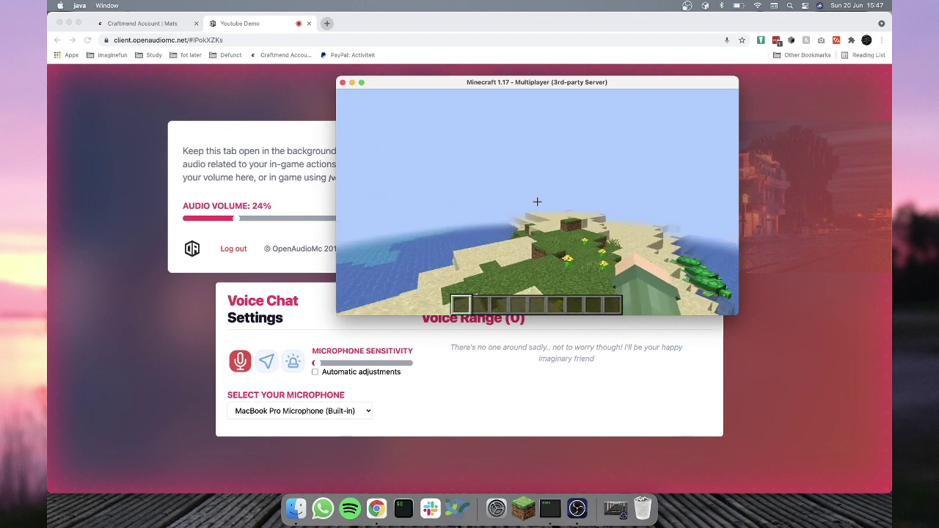
{"action": "key", "text": "F5"}
{"action": "key", "text": "F5"}
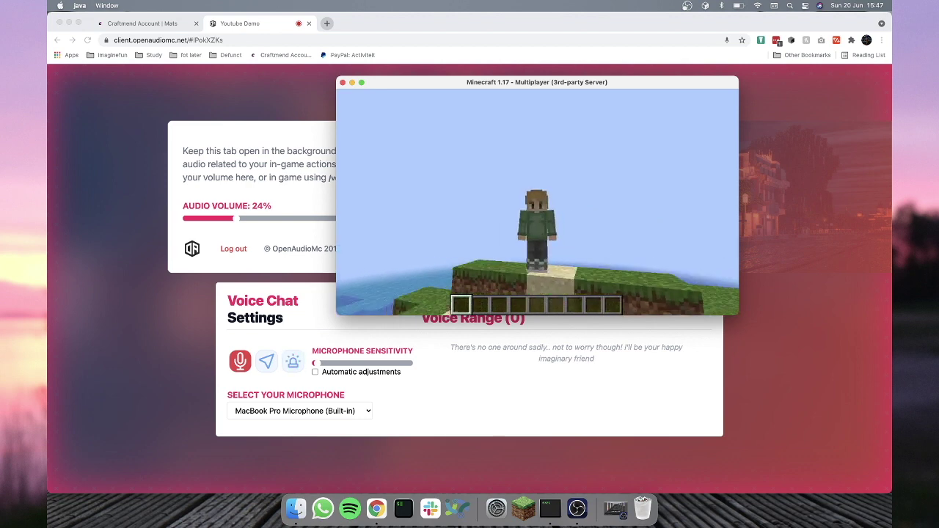